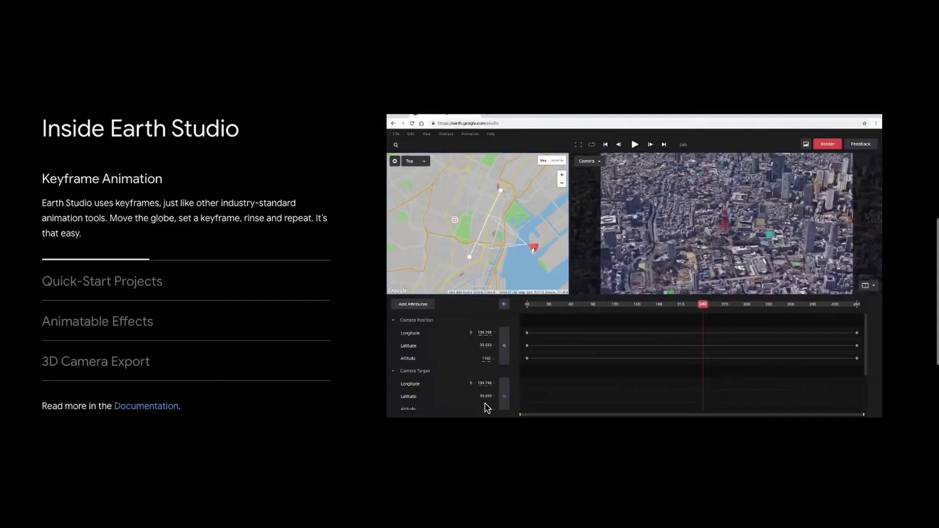
Start a blank 1920×1080, 24 fps, 20-second project and select its Name field
scroll(487, 409, up, 1)
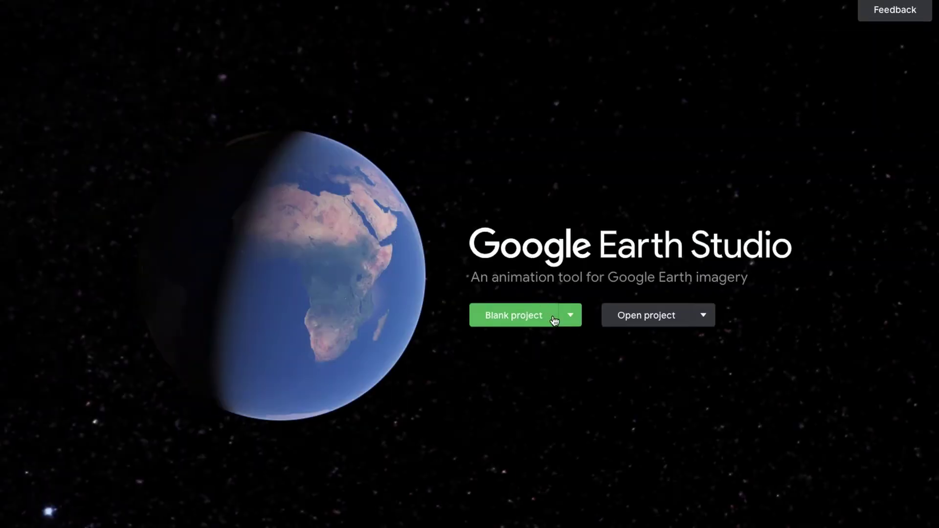
click(546, 319)
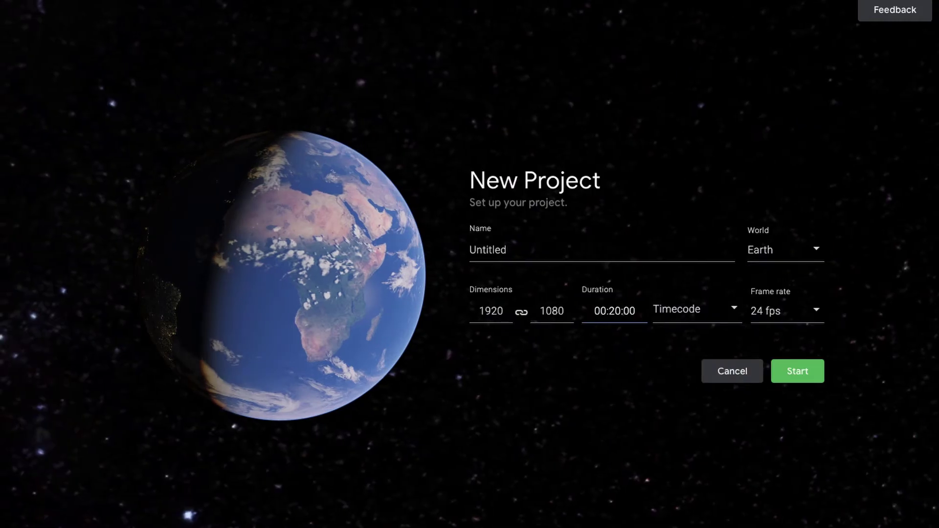
click(576, 243)
Name the project 'Paris' and create it to open the editor
text(Paris)
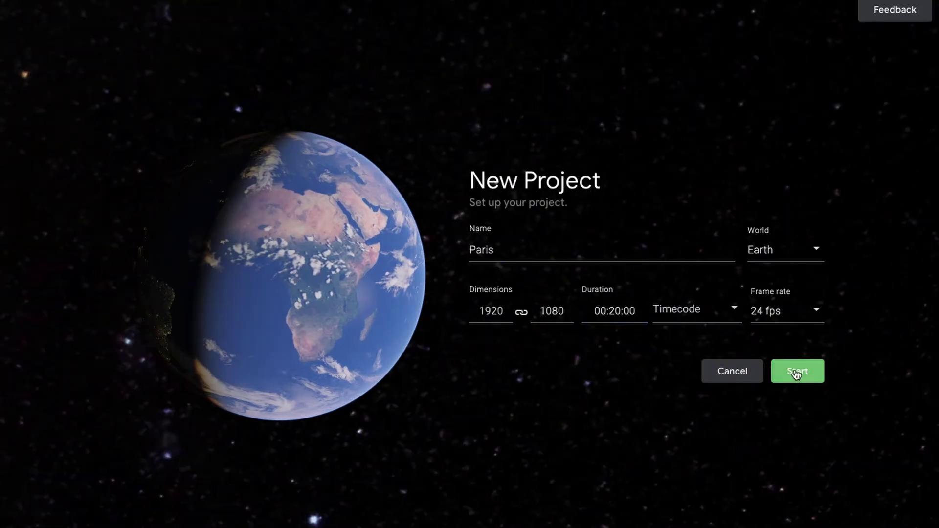
key(Return)
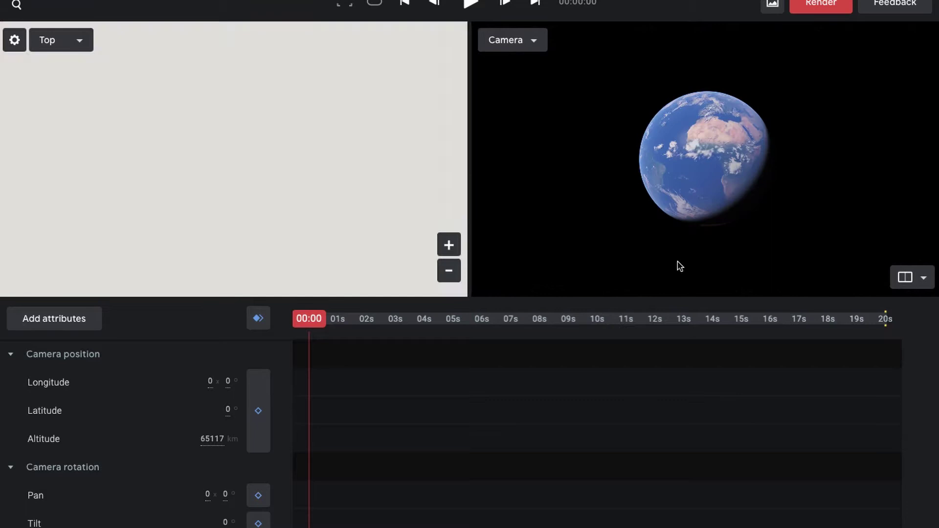
scroll(297, 301, up, 1)
Browse the File menu's Save as, Import and Export options, then the View menu
click(17, 9)
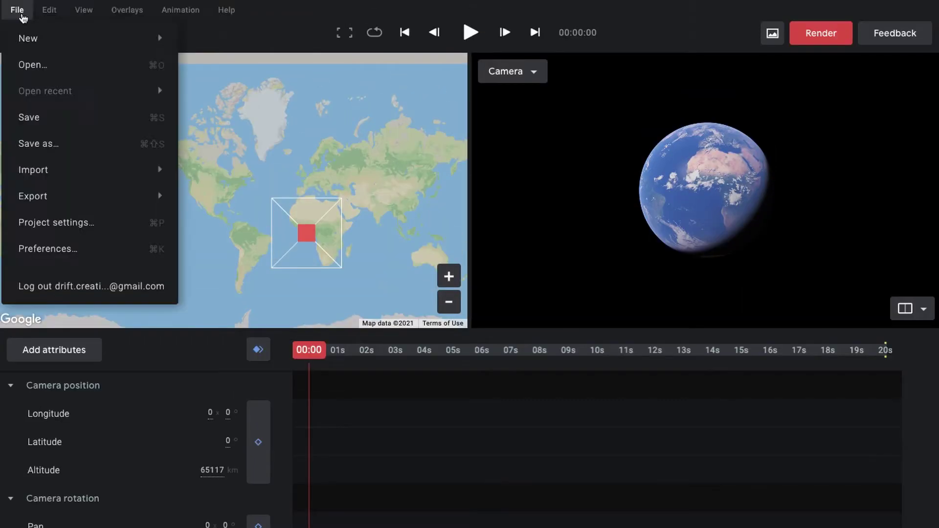
mouse_move(35, 42)
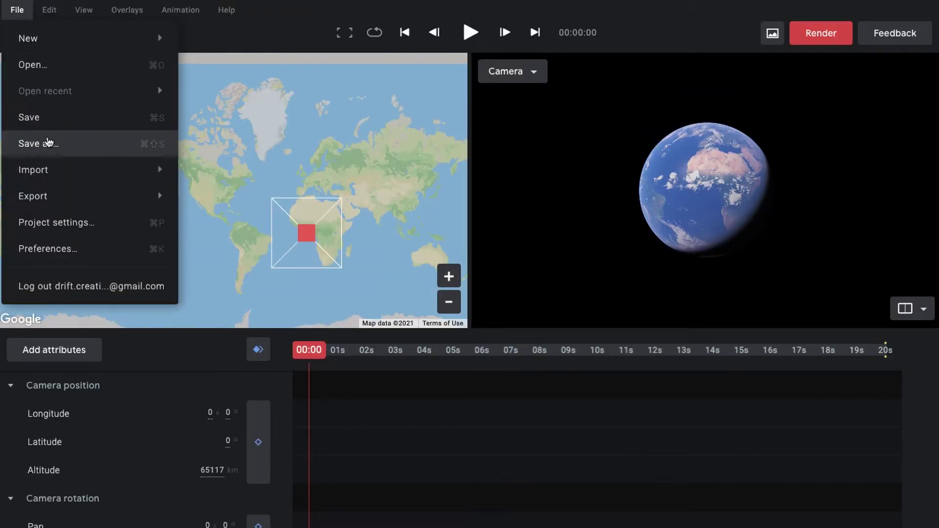
mouse_move(55, 173)
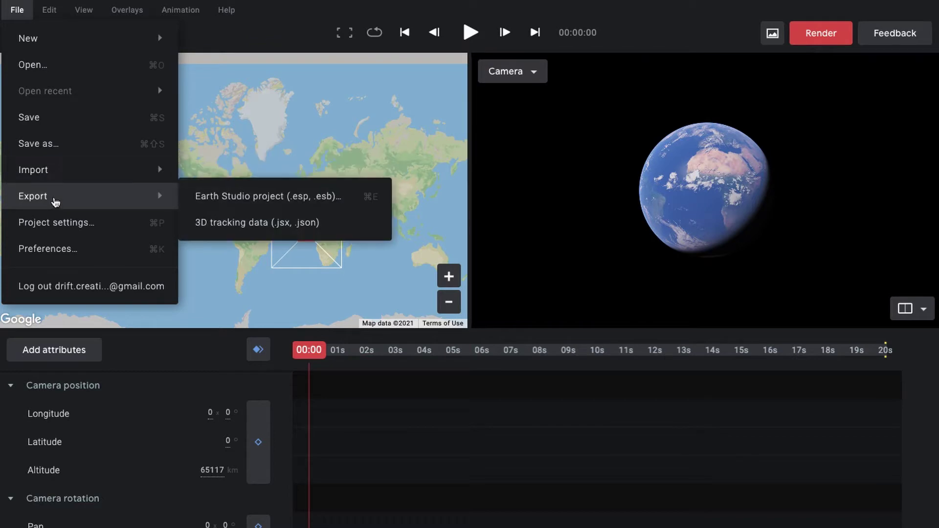
click(84, 9)
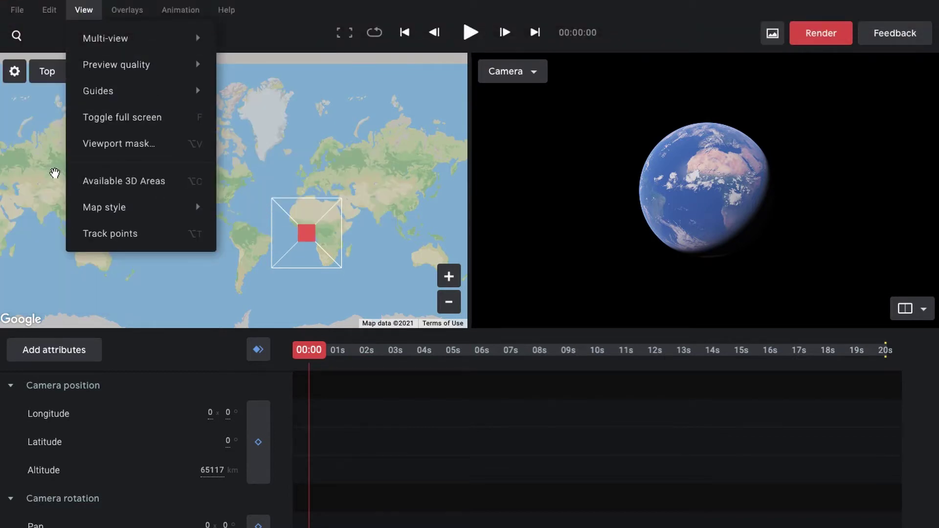
Search for Paris and fly the camera to Paris, France
click(16, 35)
text(Paris)
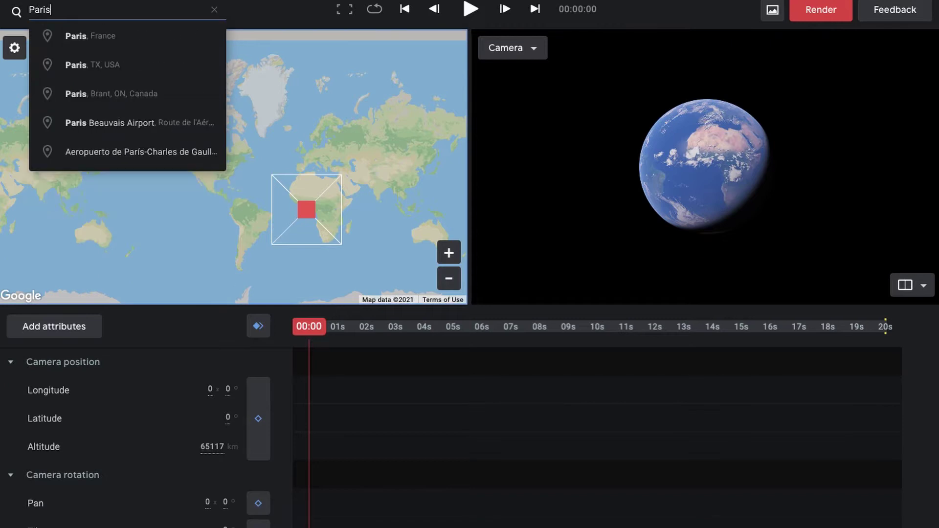
key(Down)
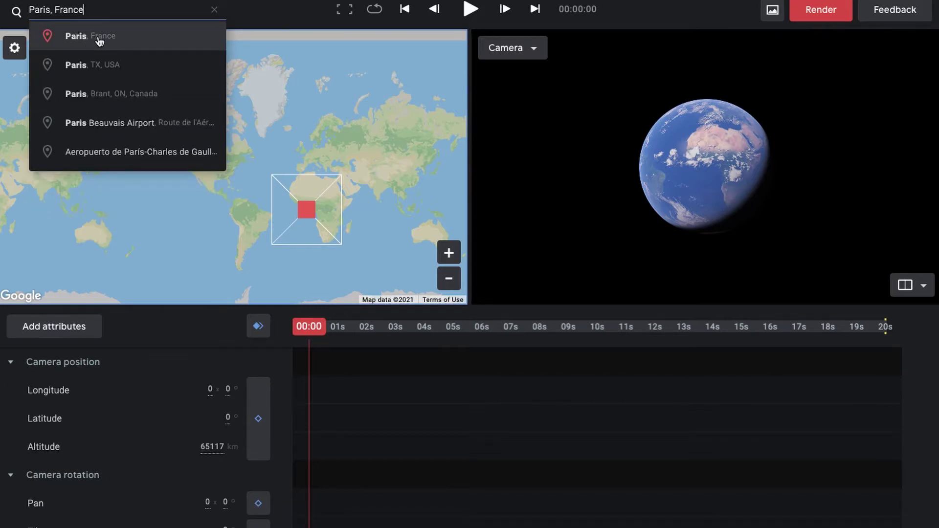
click(100, 41)
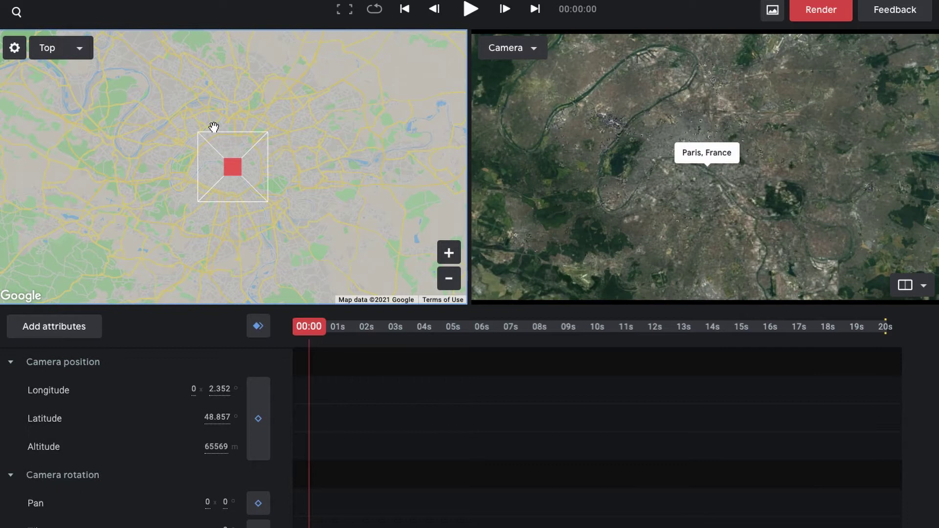
Set the camera altitude to 1000 m, then adjust it to about 2871 m
drag(216, 439, 145, 427)
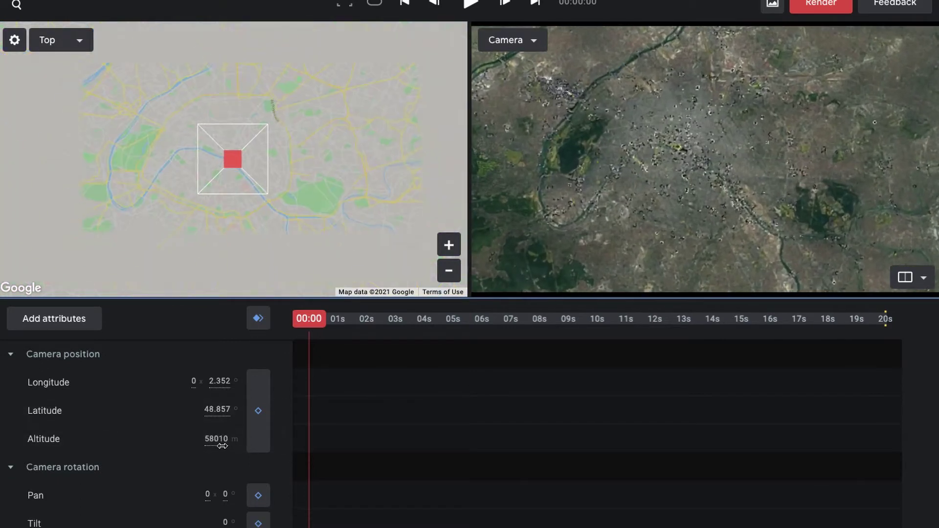
click(220, 439)
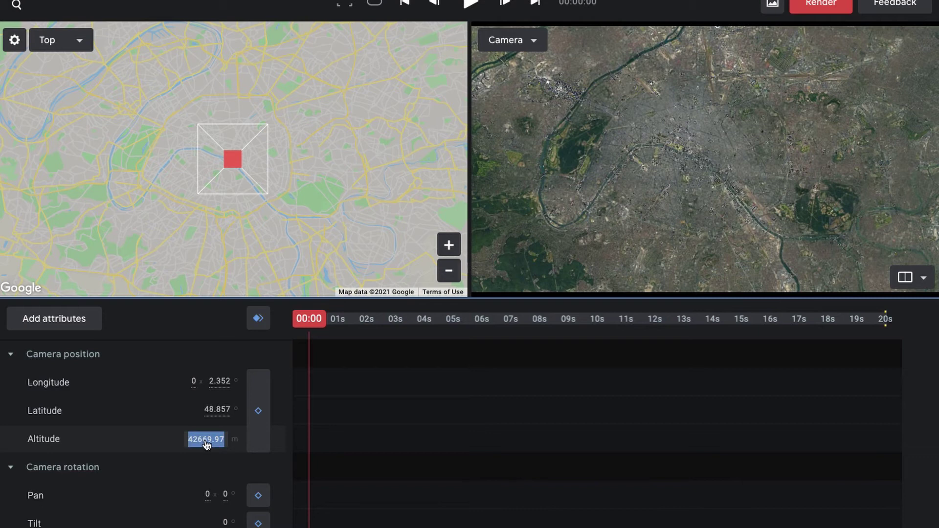
key(Return)
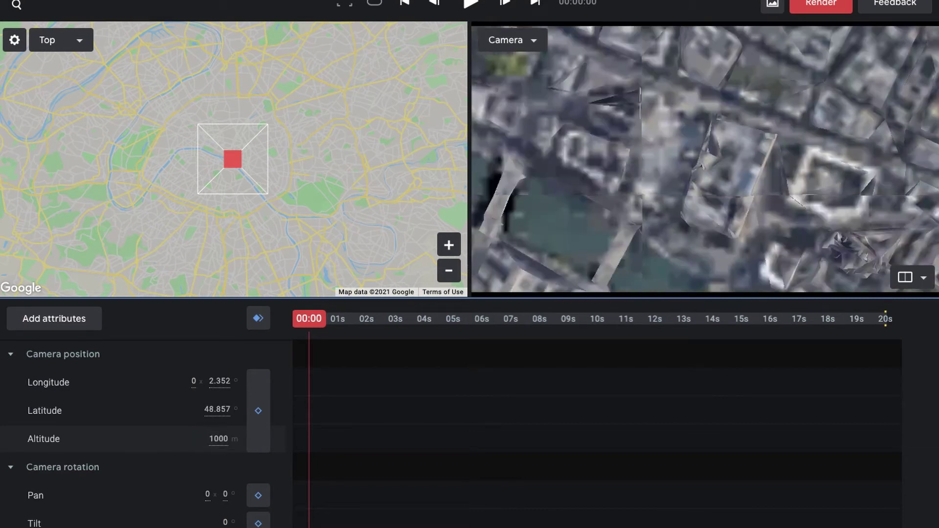
drag(209, 447, 216, 439)
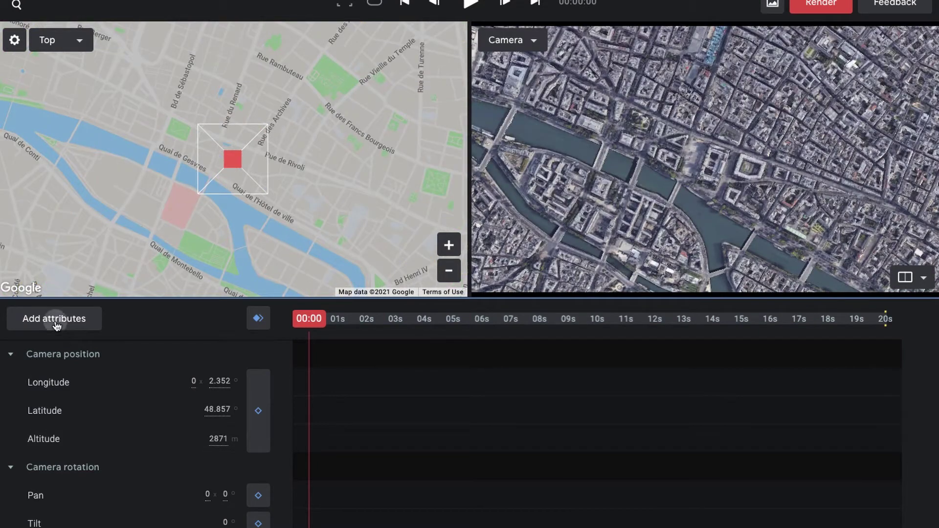
Add the Camera target, Field of view and Time of day camera attributes
click(55, 323)
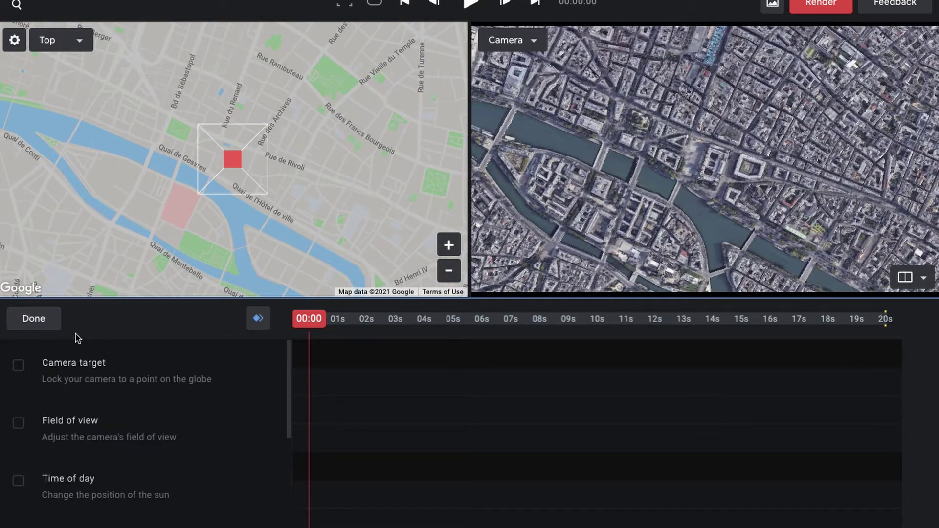
click(18, 366)
click(20, 426)
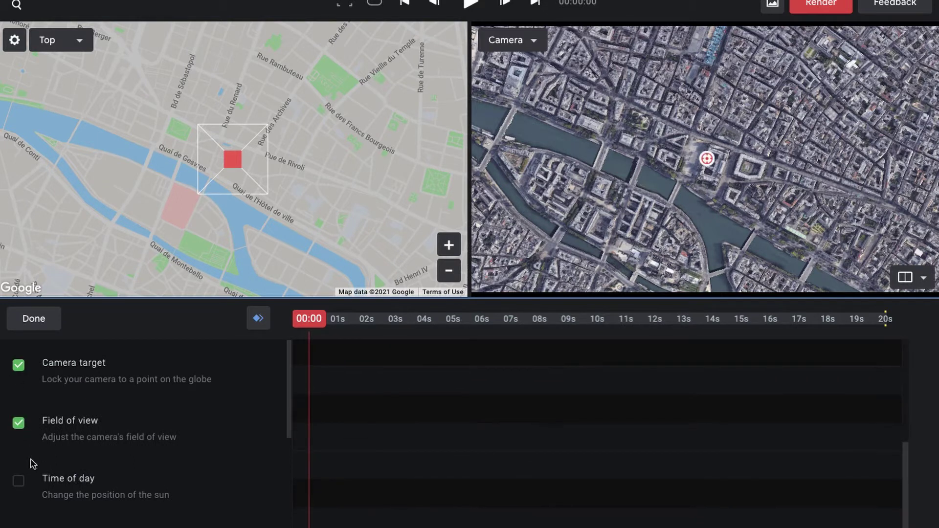
scroll(29, 455, down, 1)
click(18, 435)
scroll(20, 447, down, 2)
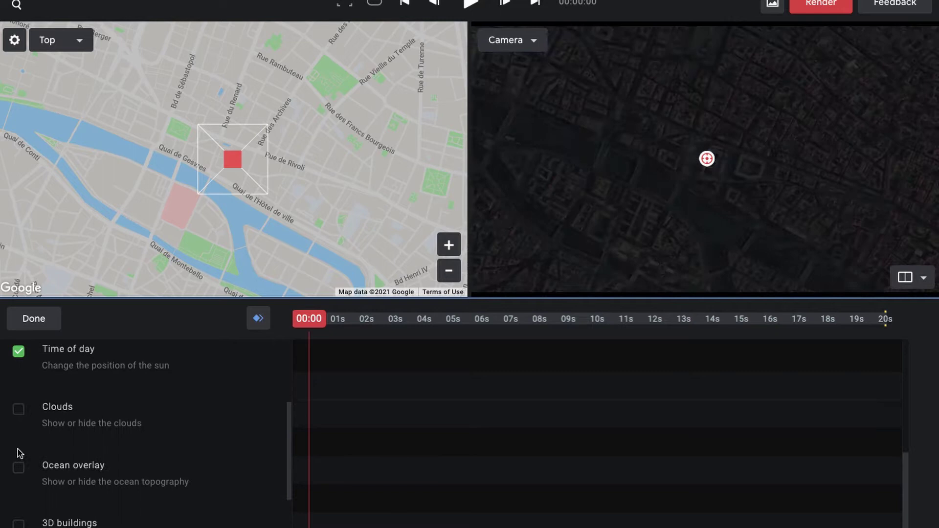
scroll(19, 477, down, 2)
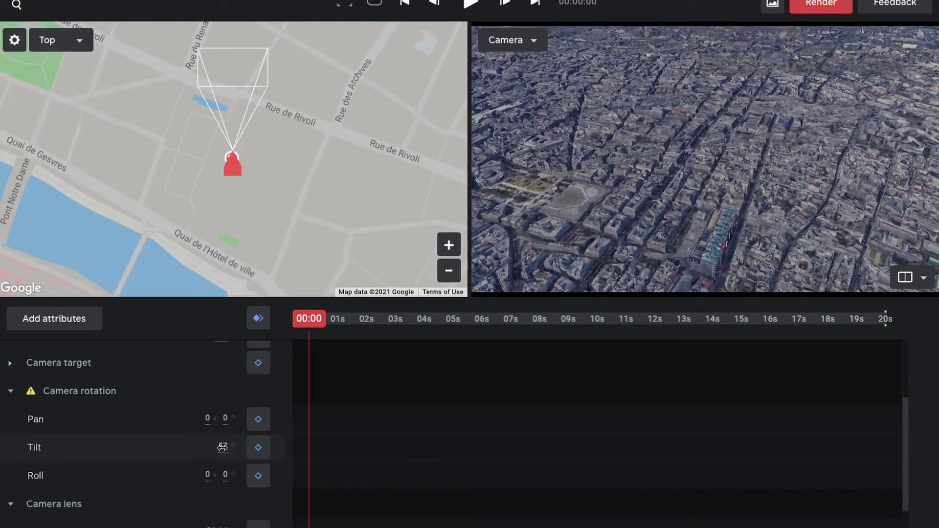
Tilt the camera to 70.2°, lower it to 112 m, and move it beside the Seine
drag(220, 447, 316, 453)
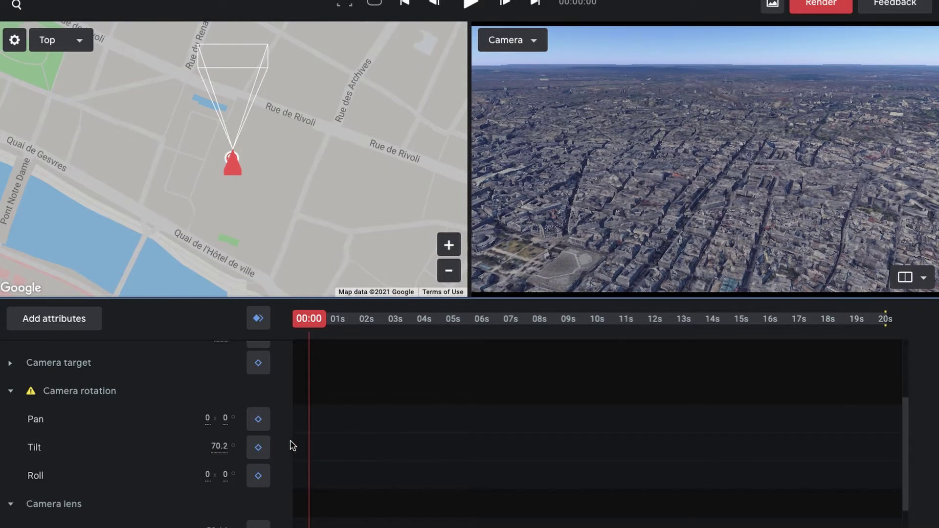
scroll(205, 445, up, 3)
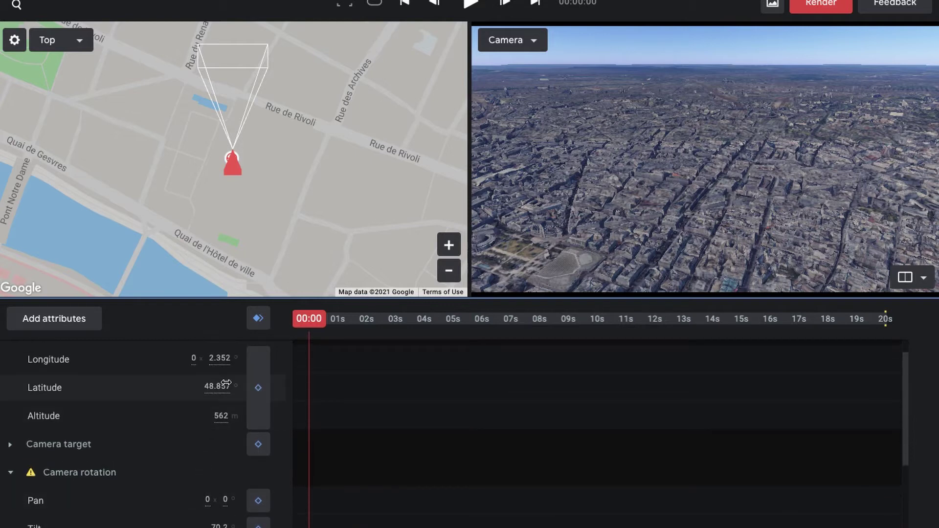
drag(222, 387, 183, 386)
drag(224, 415, 160, 414)
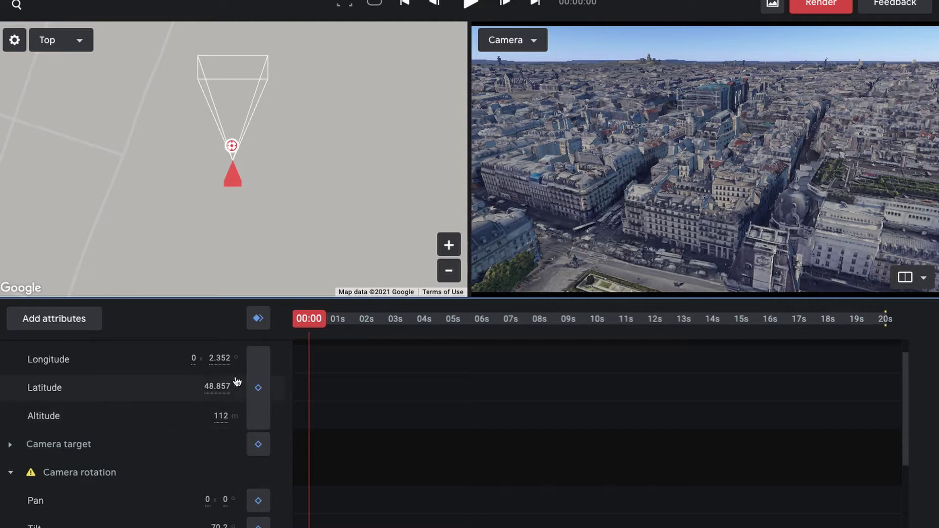
mouse_move(232, 177)
mouse_down()
mouse_move(224, 195)
mouse_move(155, 216)
mouse_move(14, 155)
mouse_move(24, 204)
mouse_move(101, 274)
mouse_move(77, 287)
mouse_move(25, 275)
mouse_move(90, 219)
mouse_move(88, 186)
mouse_move(126, 129)
mouse_move(50, 239)
mouse_move(42, 262)
mouse_move(57, 293)
mouse_up()
Keyframe the camera position at 00:00 and at 00:07 over the Hôtel de Ville, then play the flight
click(258, 388)
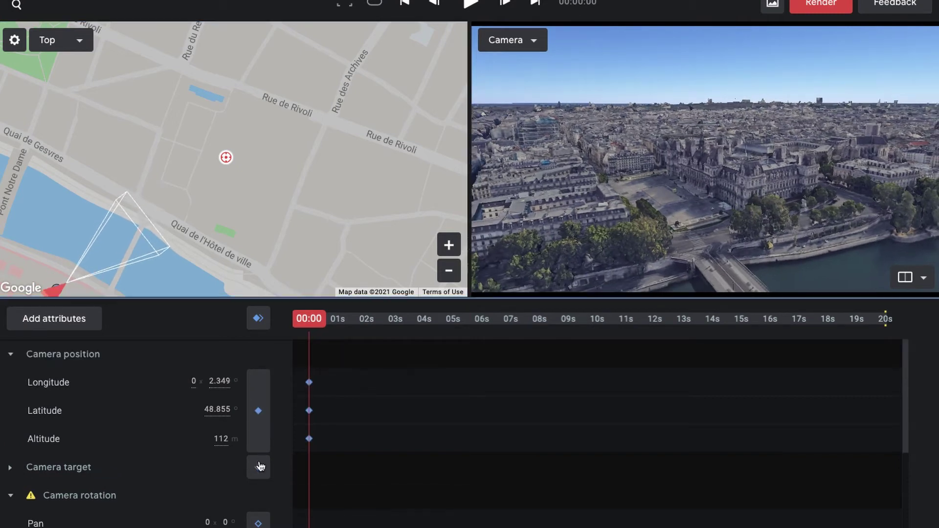
key(space)
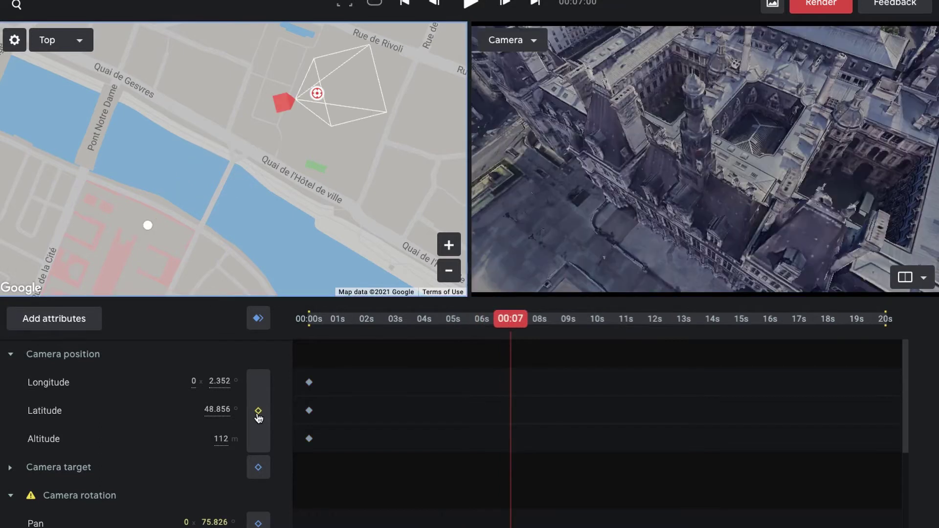
click(258, 411)
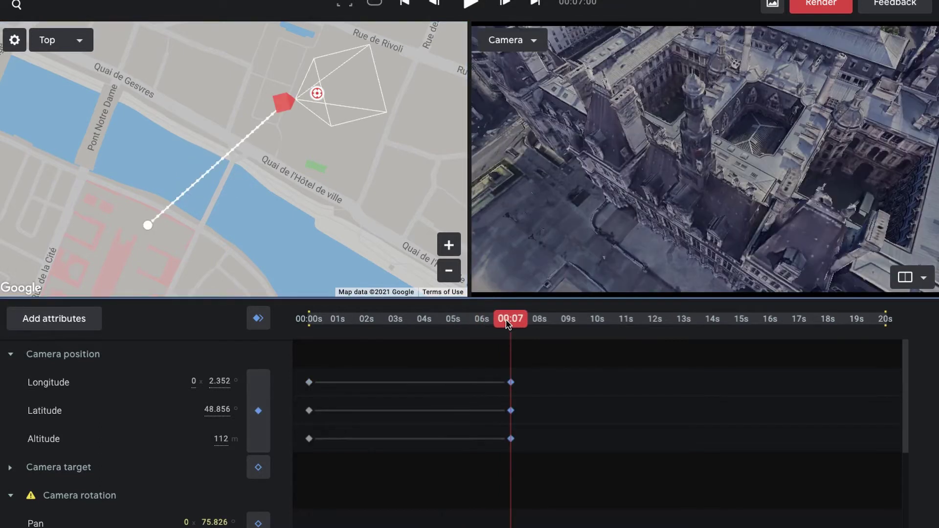
drag(510, 321, 256, 294)
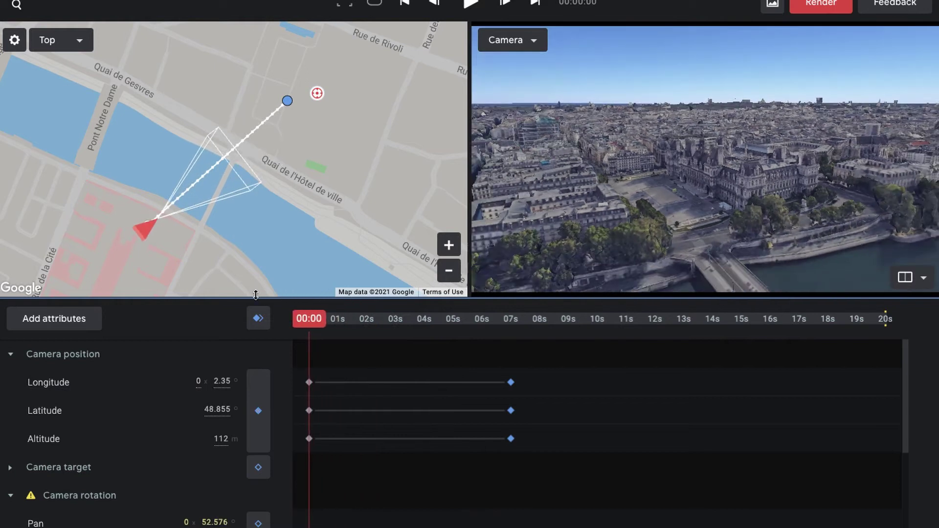
key(space)
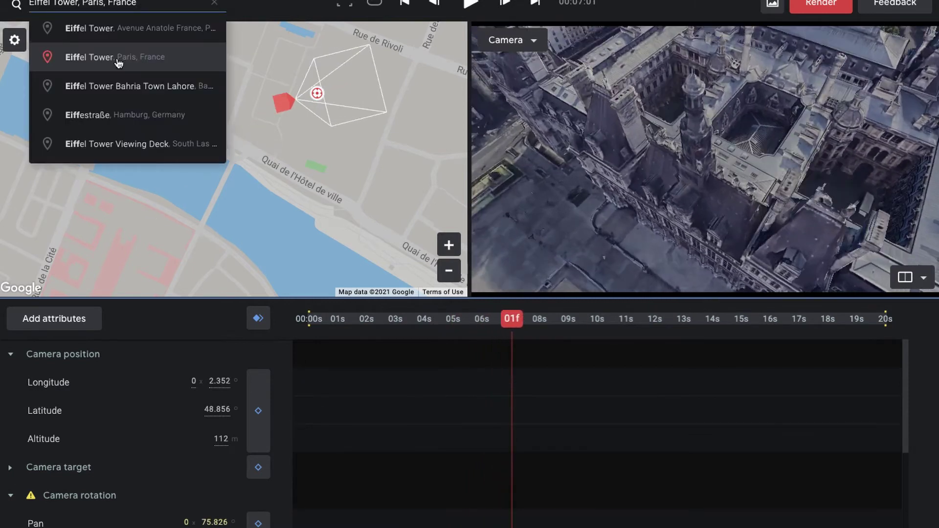
Fly the camera to the Eiffel Tower and lower its altitude to 270 m
click(118, 57)
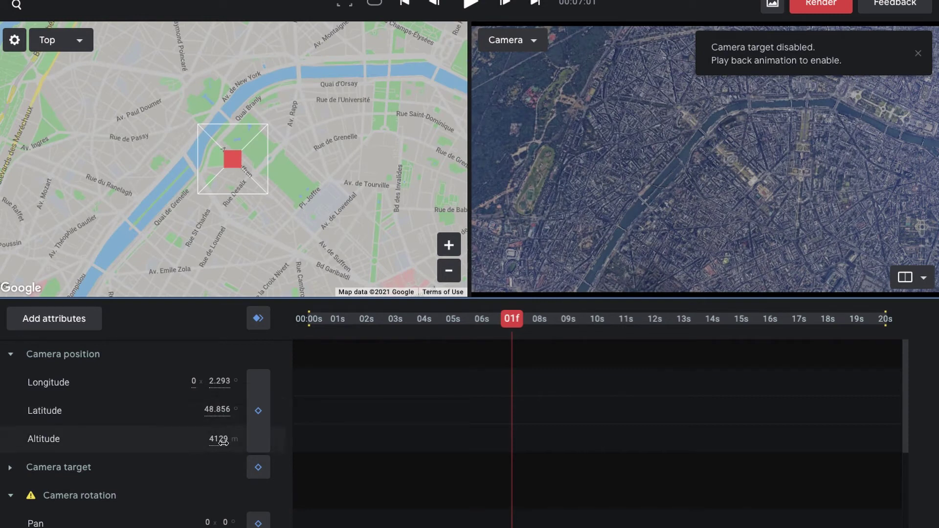
drag(222, 439, 162, 443)
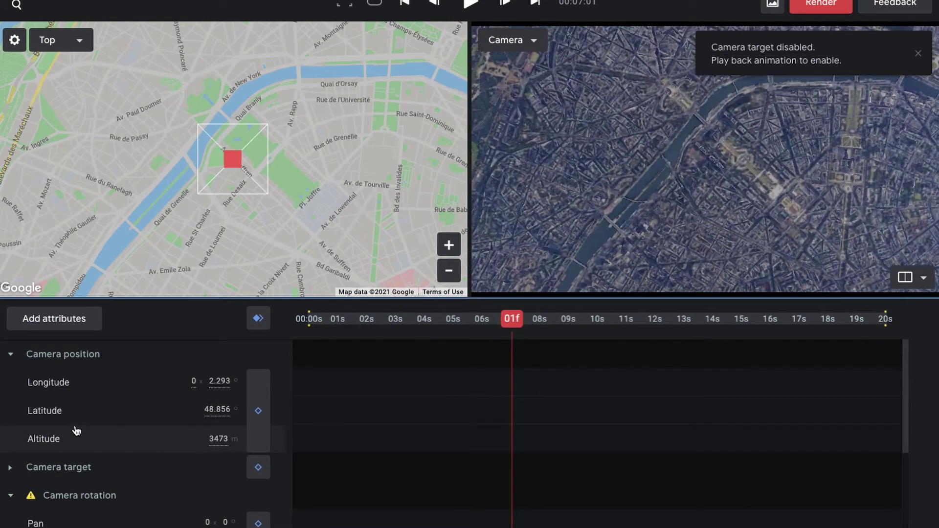
drag(76, 430, 225, 438)
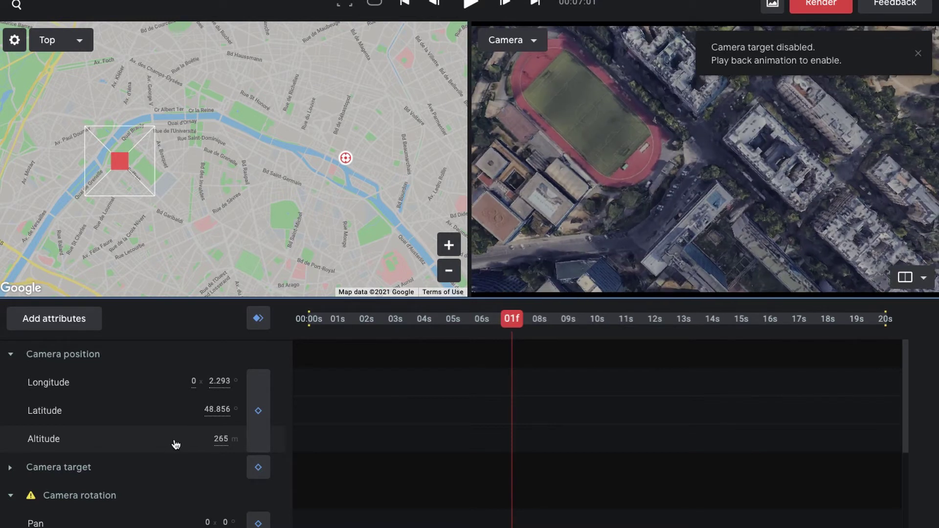
Zoom the Top map and place the camera south of the Eiffel Tower, facing it
mouse_move(345, 158)
mouse_down()
mouse_move(94, 190)
mouse_move(113, 201)
mouse_up()
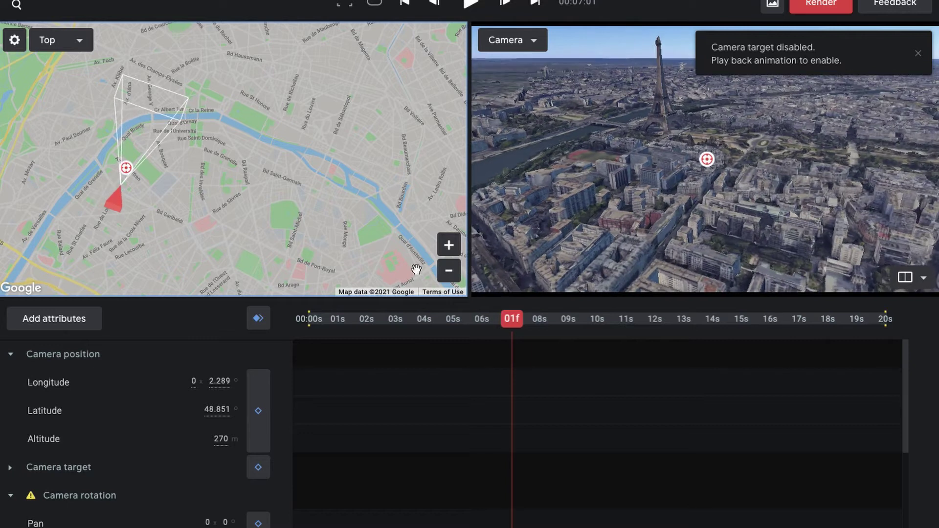
click(449, 245)
drag(210, 236, 385, 232)
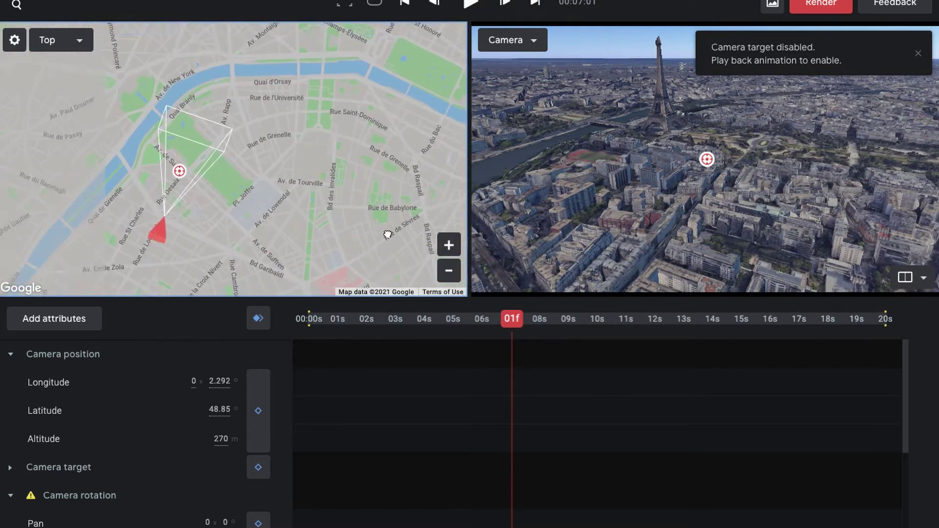
mouse_move(157, 224)
mouse_down()
mouse_move(314, 264)
mouse_move(258, 245)
mouse_move(224, 209)
mouse_move(205, 160)
mouse_move(215, 124)
mouse_move(205, 190)
mouse_move(224, 209)
mouse_up()
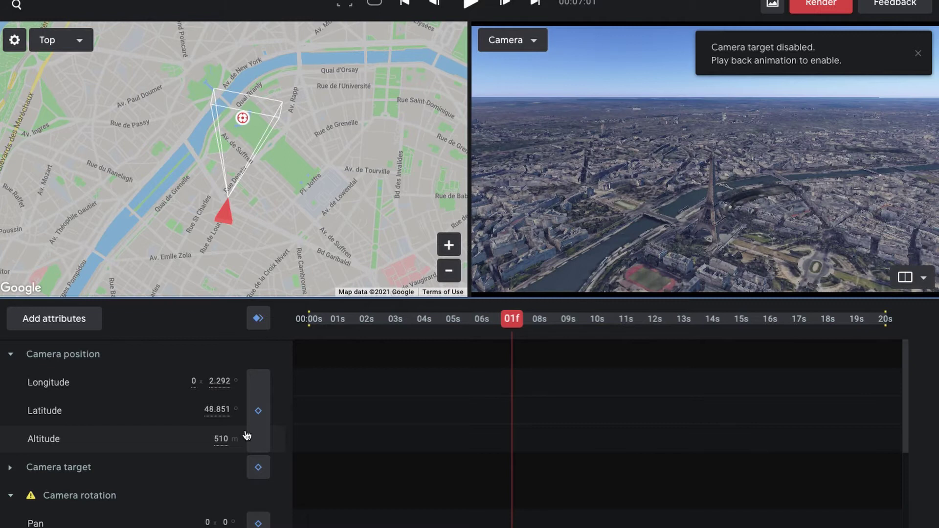
Move the camera south-east to the Montparnasse tower and lower it to 215 m
scroll(224, 235, up, 3)
drag(215, 229, 205, 128)
scroll(230, 157, down, 3)
drag(252, 188, 399, 259)
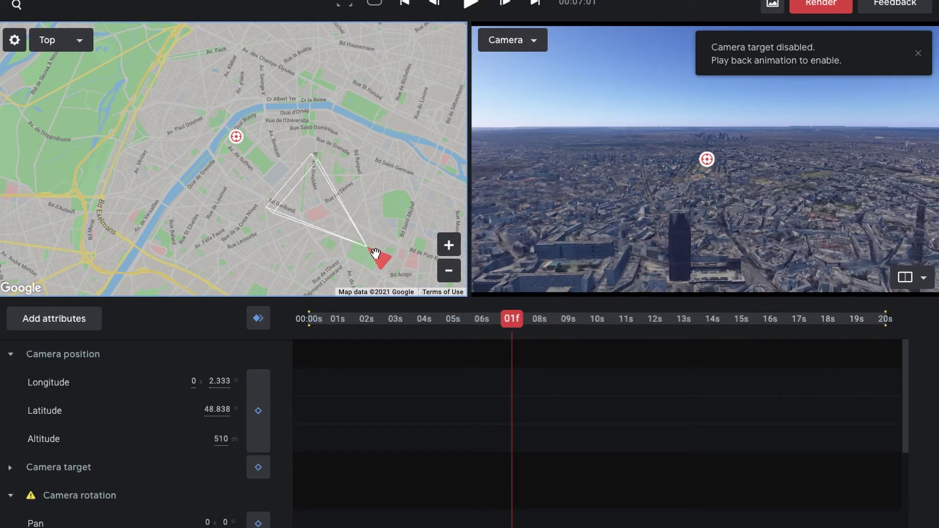
drag(219, 439, 209, 444)
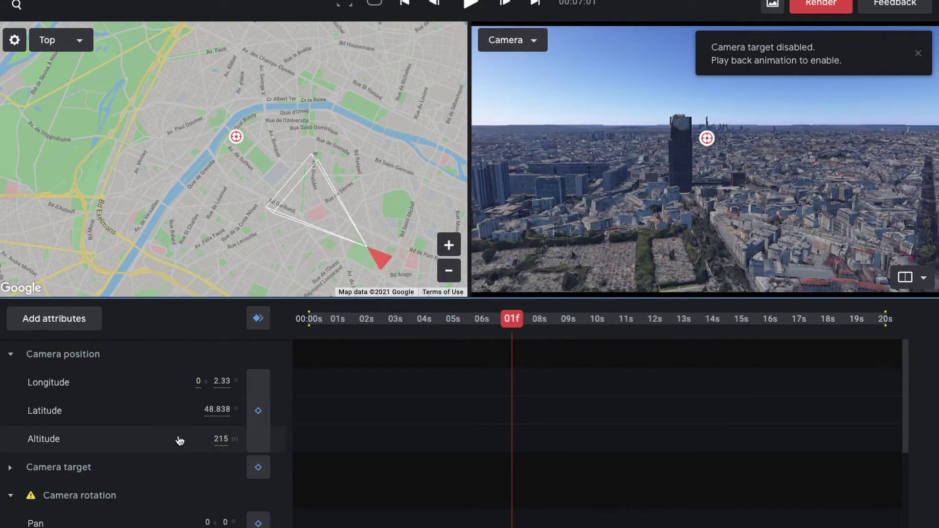
scroll(151, 475, down, 3)
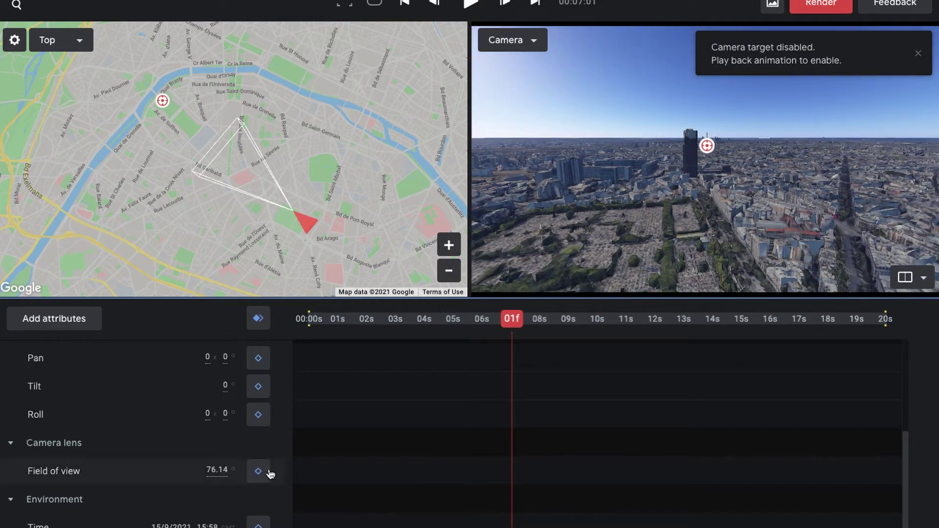
Shift the camera's position and set the field of view to 120°
key(ctrl+z)
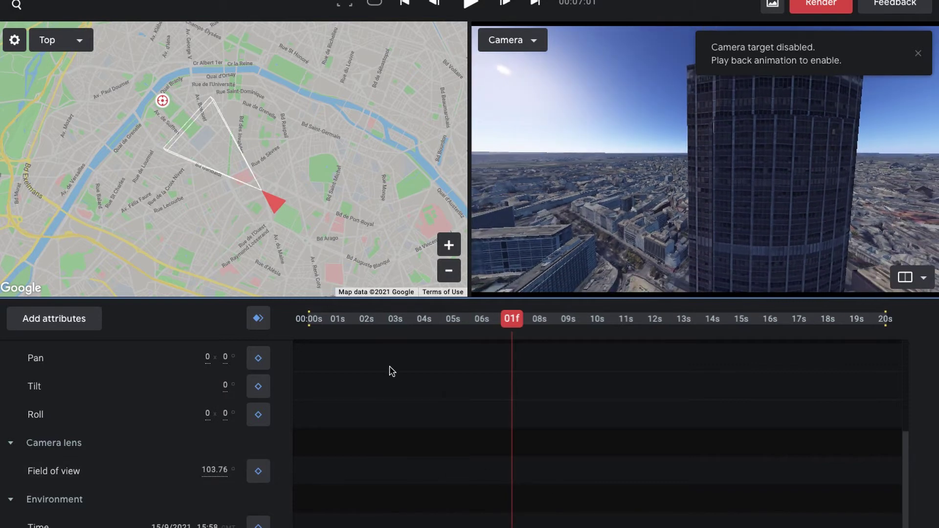
mouse_move(260, 204)
mouse_down()
mouse_move(201, 176)
mouse_move(166, 134)
mouse_move(257, 188)
mouse_move(182, 150)
mouse_move(152, 104)
mouse_move(164, 134)
mouse_up()
click(221, 474)
text(120)
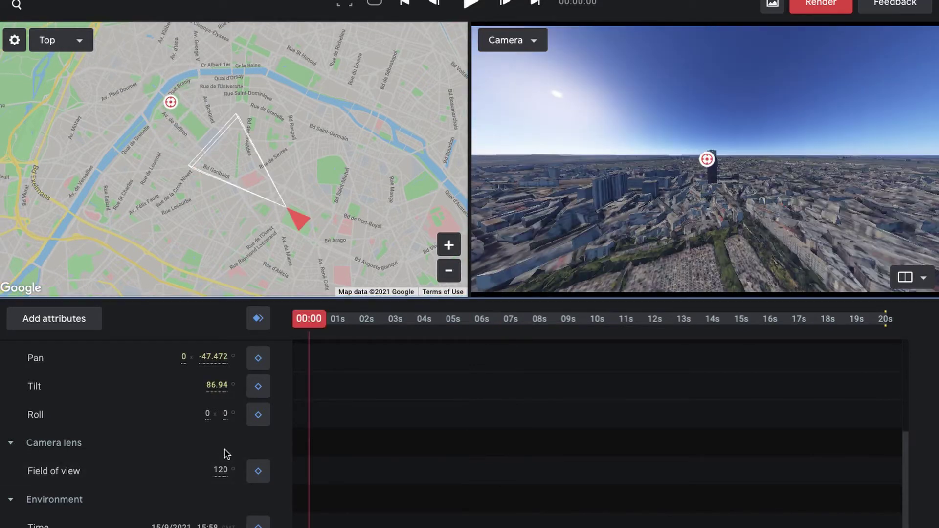
Keyframe the starting camera position, then at 00:08 place the camera beside the Eiffel Tower
scroll(226, 454, up, 5)
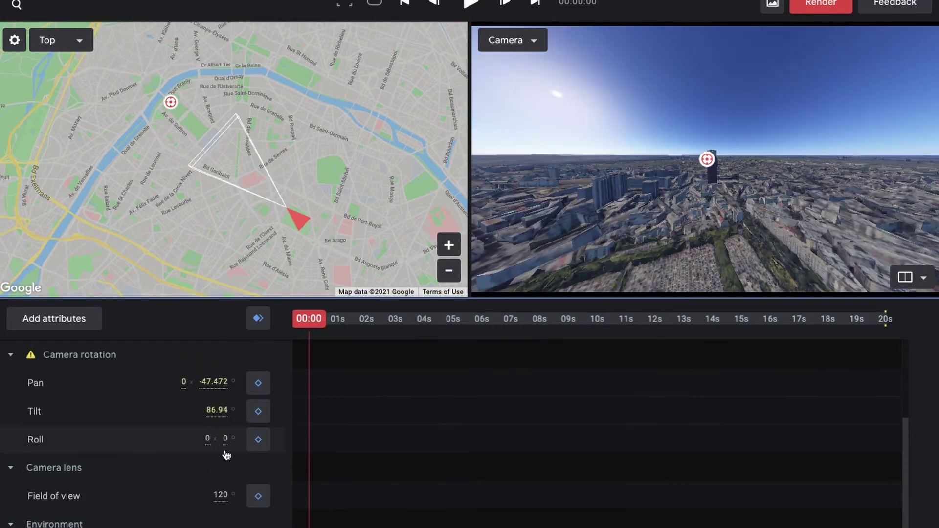
click(257, 423)
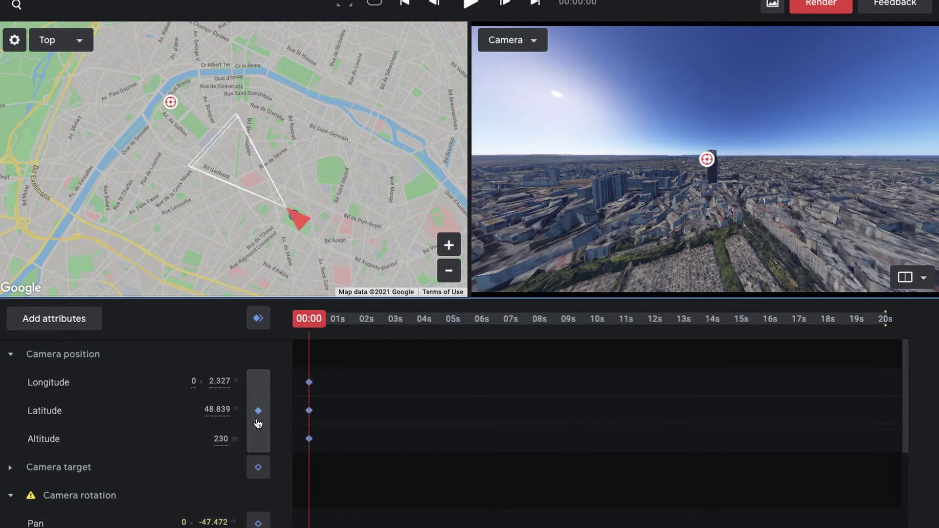
drag(322, 319, 460, 322)
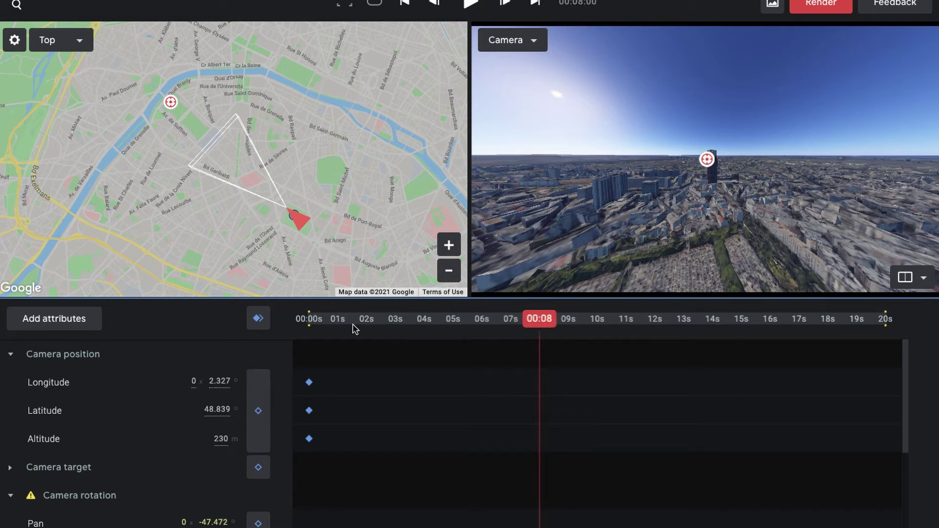
mouse_move(296, 224)
mouse_down()
mouse_move(154, 148)
mouse_move(128, 112)
mouse_move(157, 112)
mouse_up()
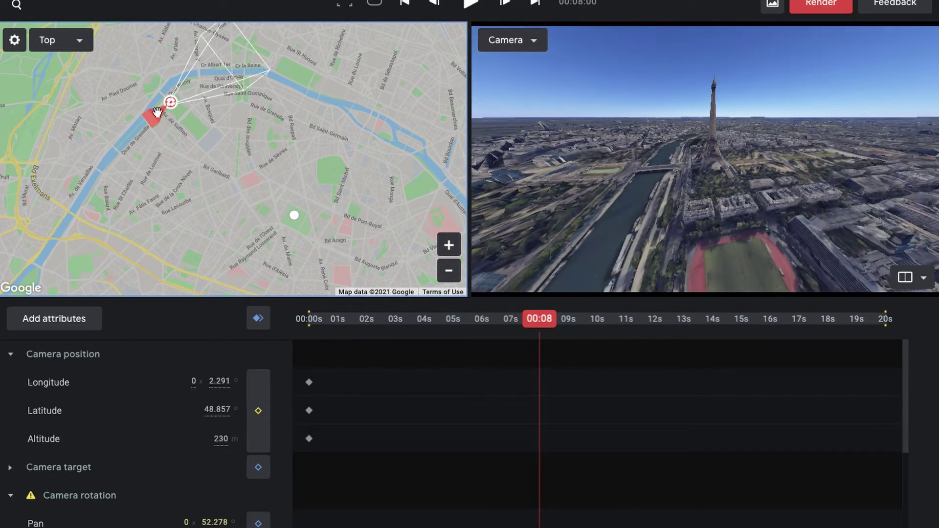
Keyframe the camera position at 8 s, then move it south-west and keyframe it at about 4 s
click(259, 411)
drag(538, 318, 428, 321)
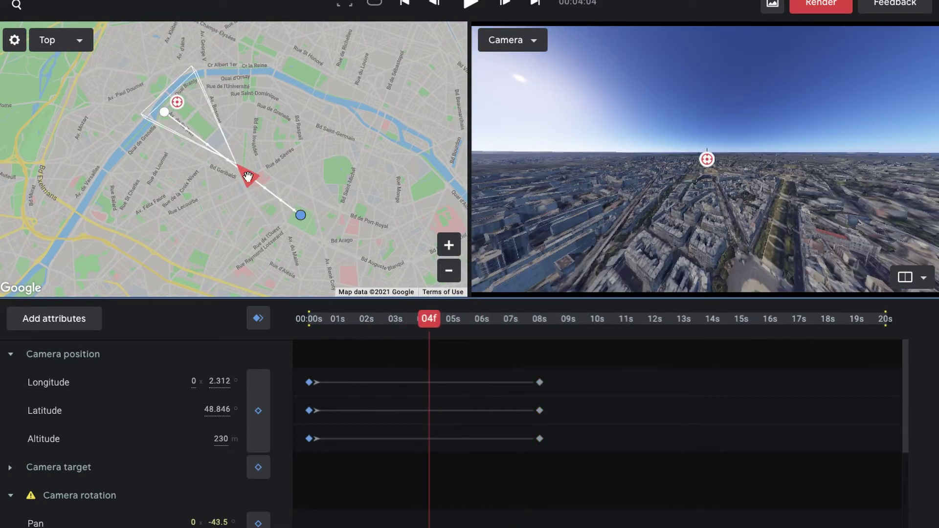
drag(248, 177, 187, 195)
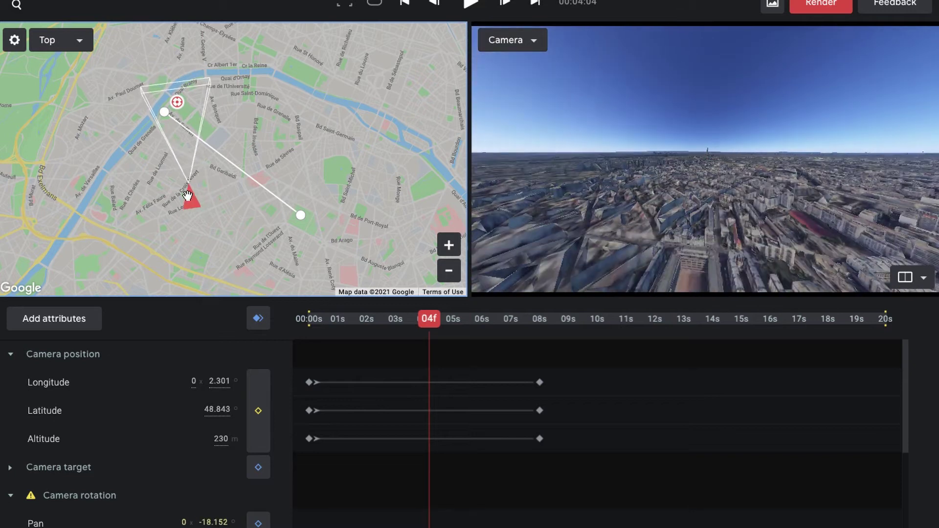
click(253, 408)
Adjust the camera heading, zoom the map out to show the whole path, and play back the flight
mouse_move(427, 320)
mouse_down()
mouse_move(310, 320)
mouse_move(460, 321)
mouse_move(433, 322)
mouse_up()
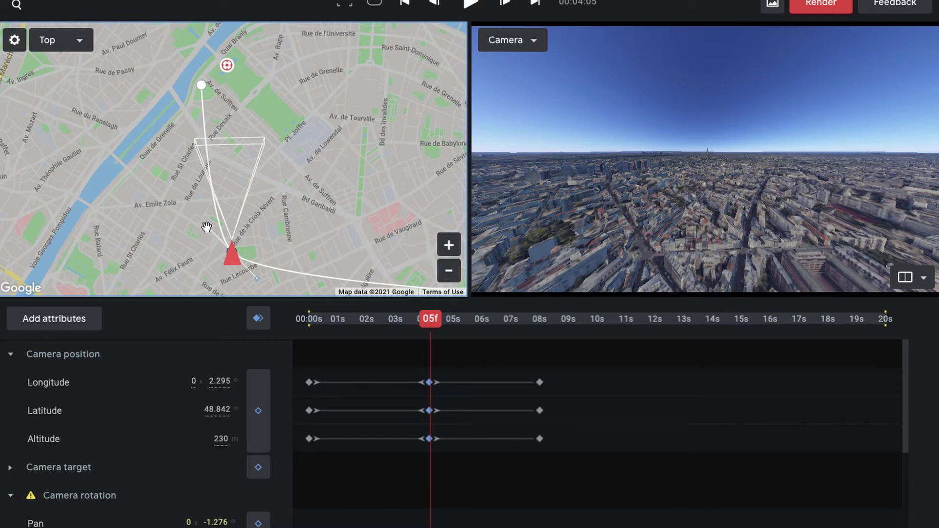
drag(195, 223, 170, 209)
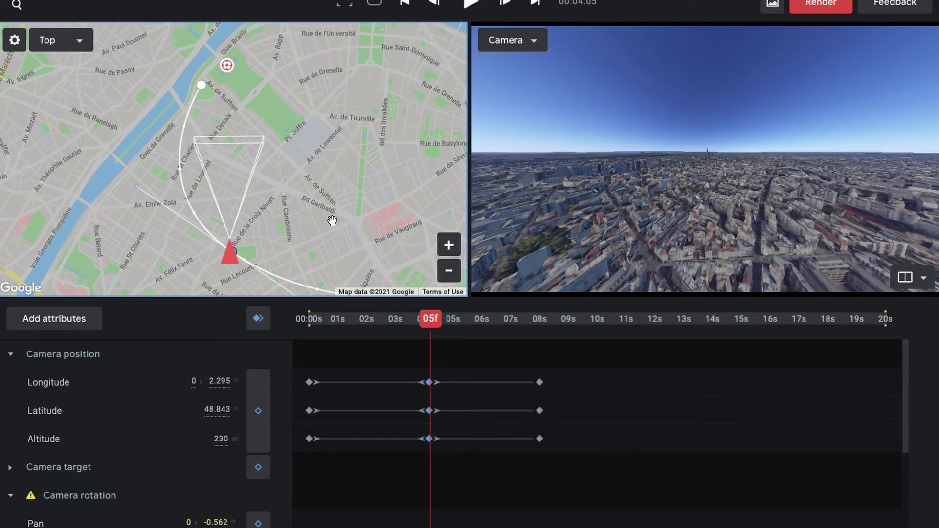
drag(332, 221, 297, 177)
click(449, 271)
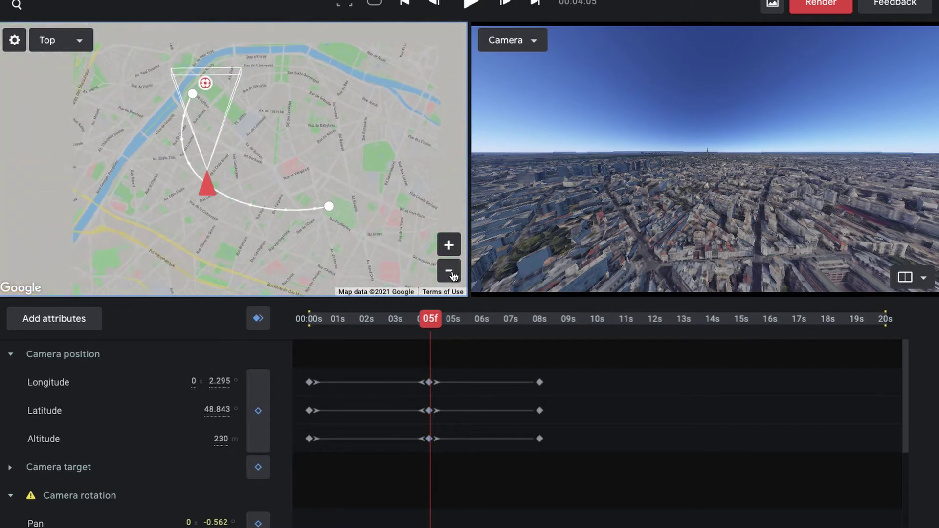
key(space)
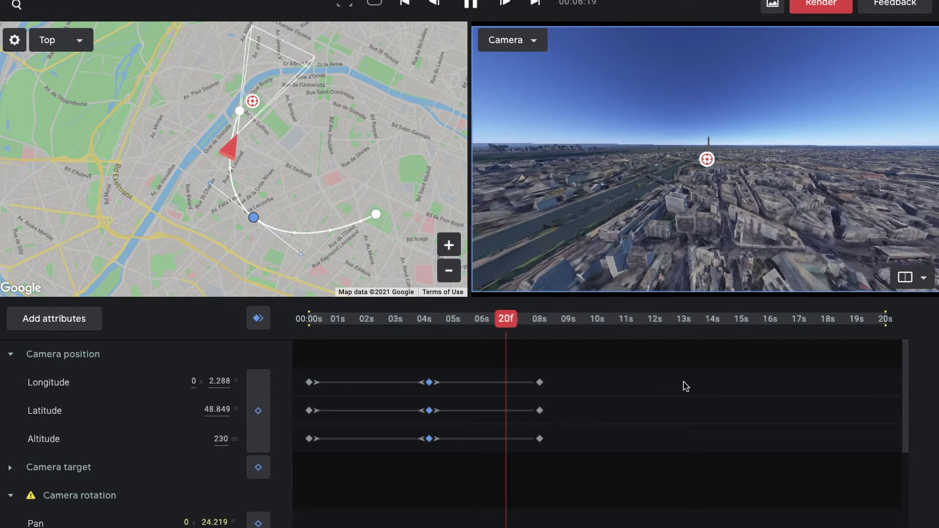
key(space)
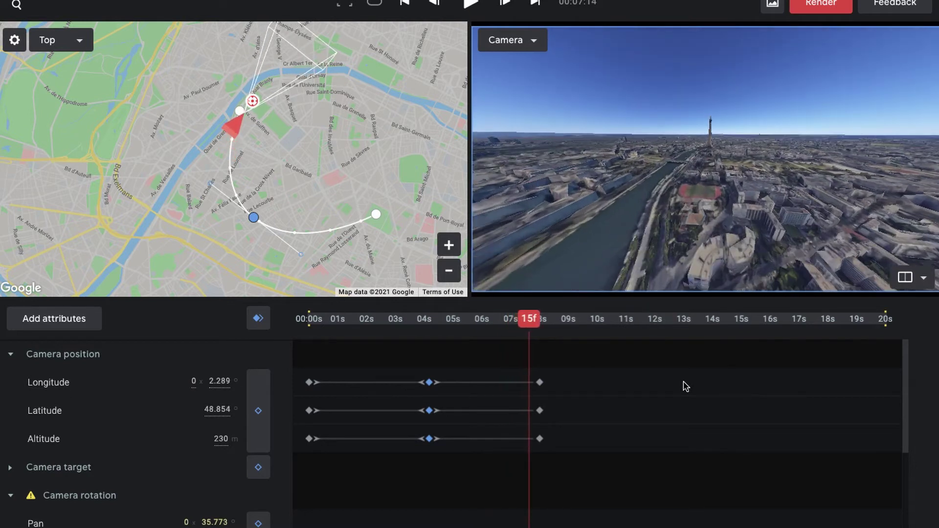
key(Home)
scroll(210, 464, down, 2)
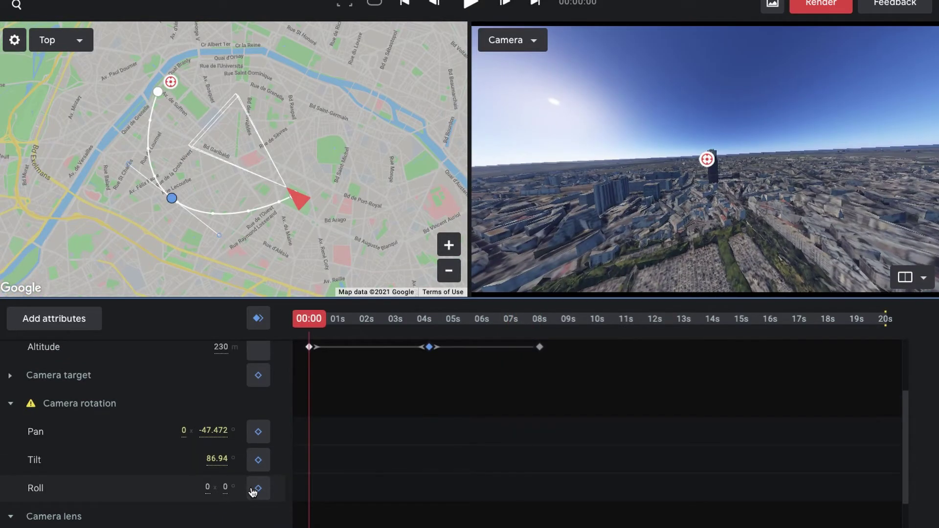
Keyframe camera roll at 0 at the start, then scrub to about 6 s and review the roll change
mouse_move(225, 486)
mouse_down()
mouse_move(341, 488)
mouse_move(152, 487)
mouse_move(228, 480)
mouse_up()
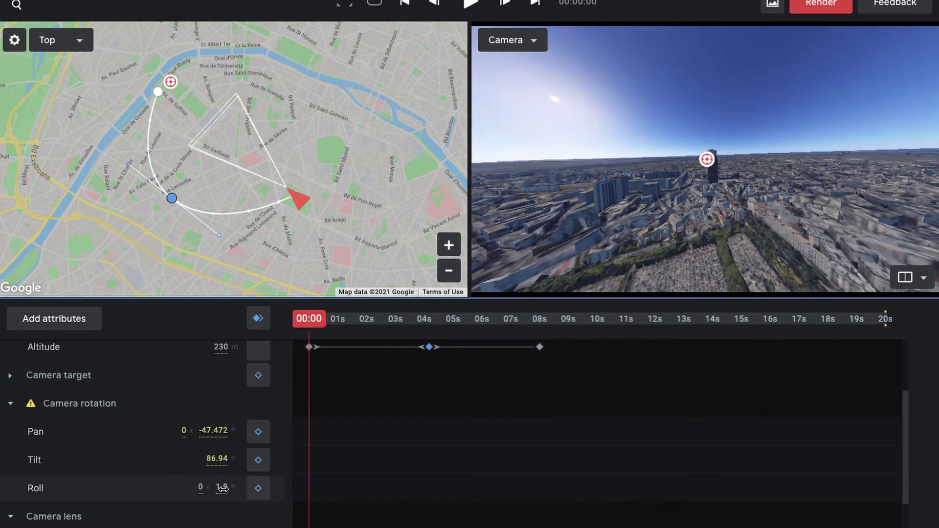
key(Return)
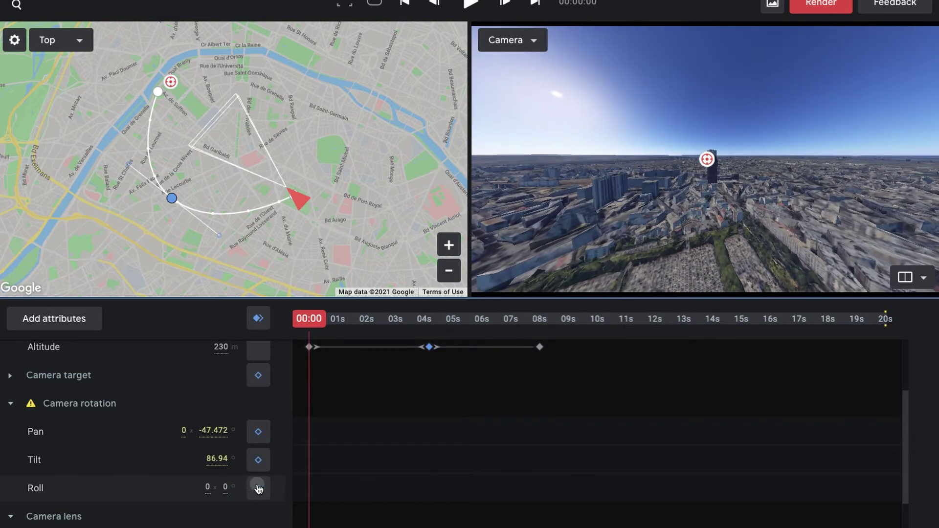
mouse_move(314, 321)
mouse_down()
mouse_move(410, 321)
mouse_move(299, 331)
mouse_move(383, 318)
mouse_move(394, 326)
mouse_up()
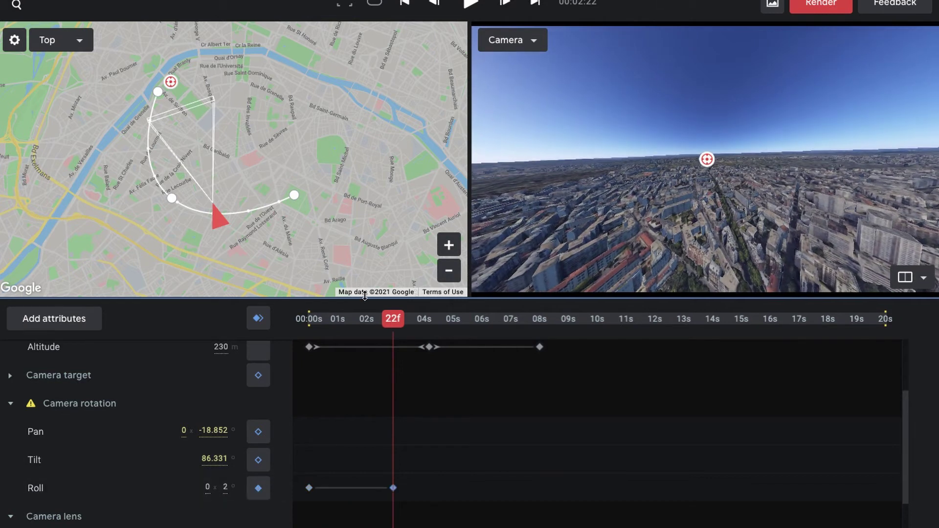
drag(394, 322, 498, 339)
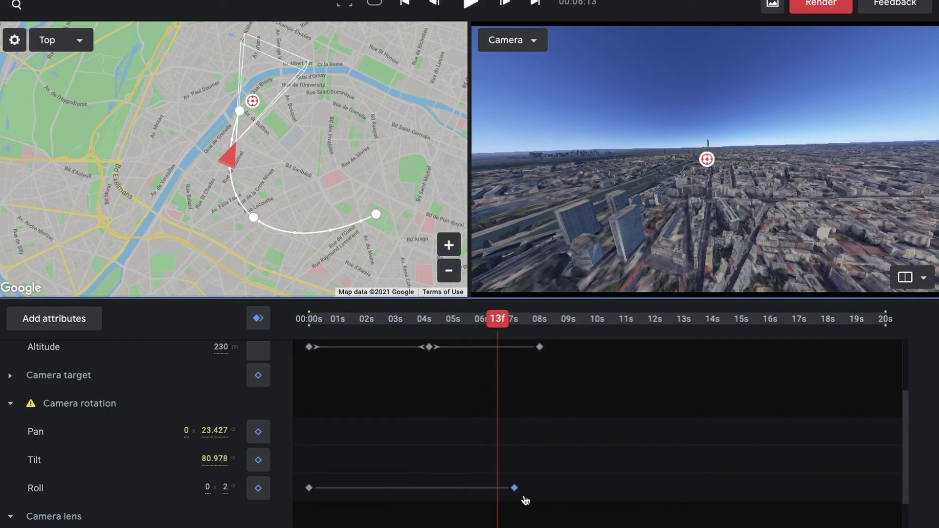
mouse_move(487, 324)
mouse_down()
mouse_move(348, 321)
mouse_move(364, 322)
mouse_up()
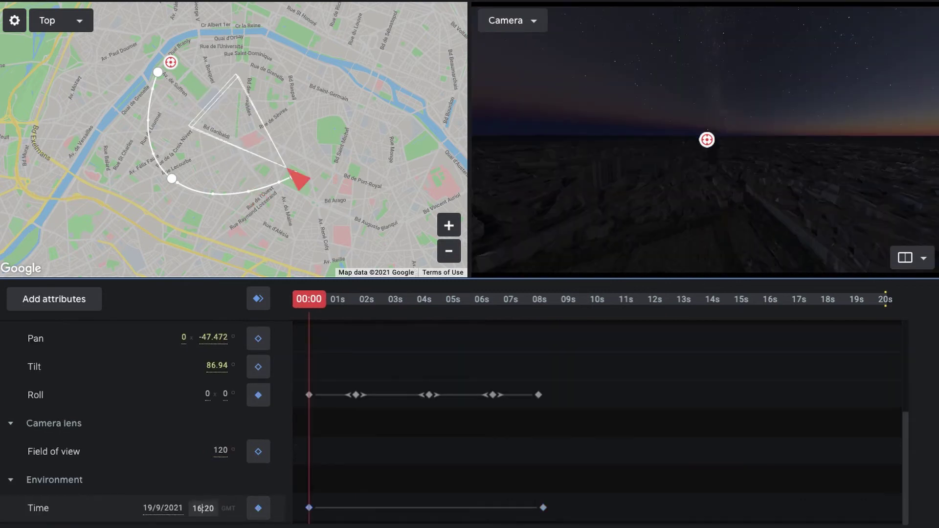
Commit the 16:20 start time and scrub the timeline to preview the lighting change
key(Return)
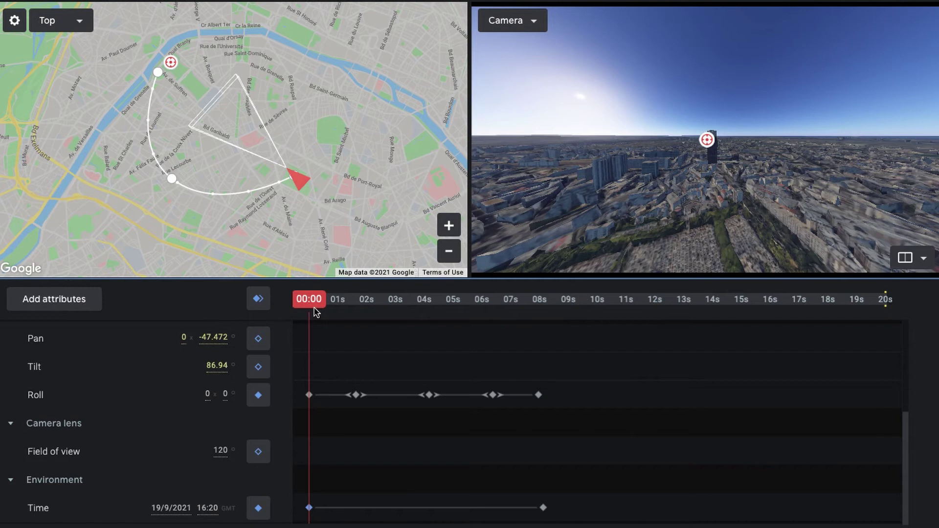
mouse_move(323, 305)
mouse_down()
mouse_move(526, 325)
mouse_move(418, 312)
mouse_up()
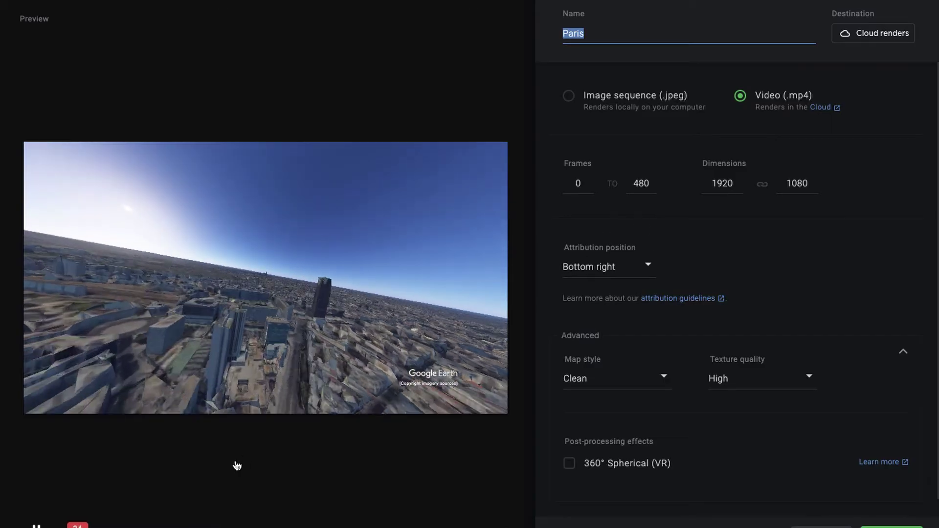
Keep the render name Paris and set the render's map style to Everything
click(660, 114)
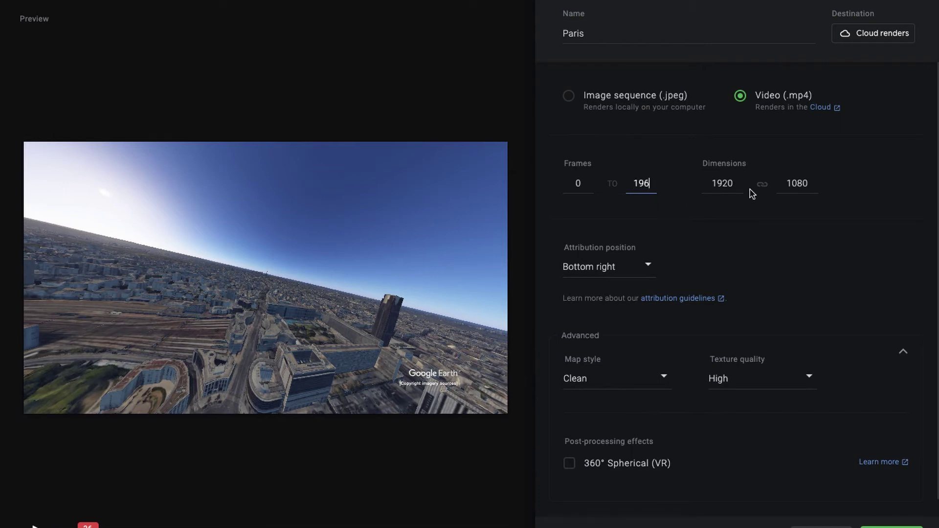
click(644, 387)
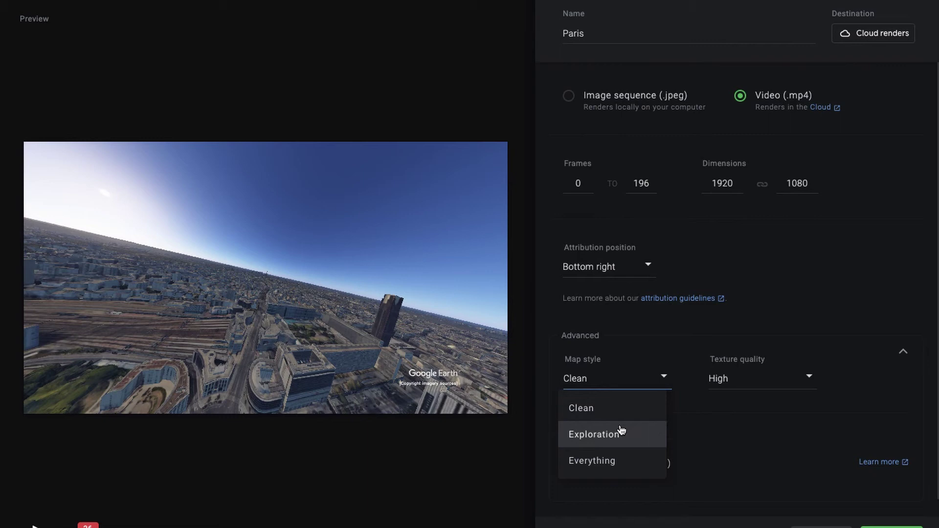
click(616, 413)
click(639, 377)
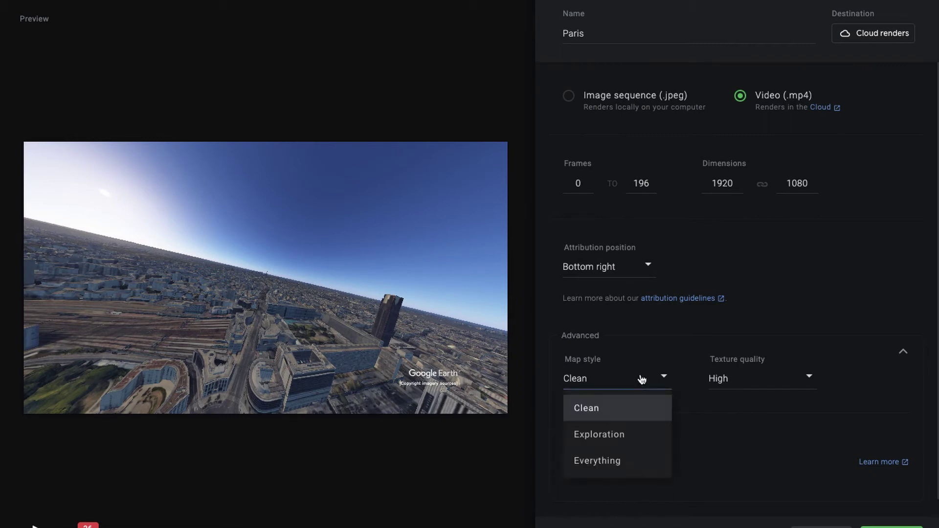
click(630, 446)
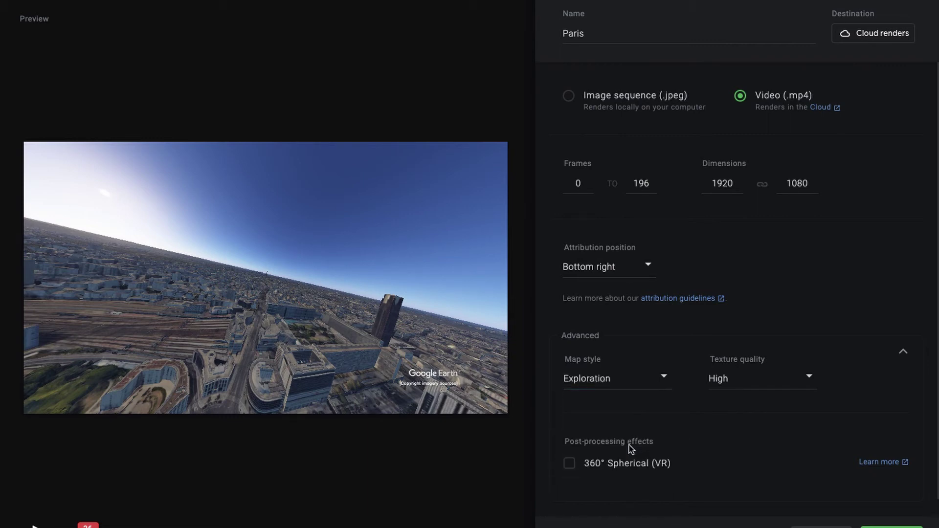
click(628, 381)
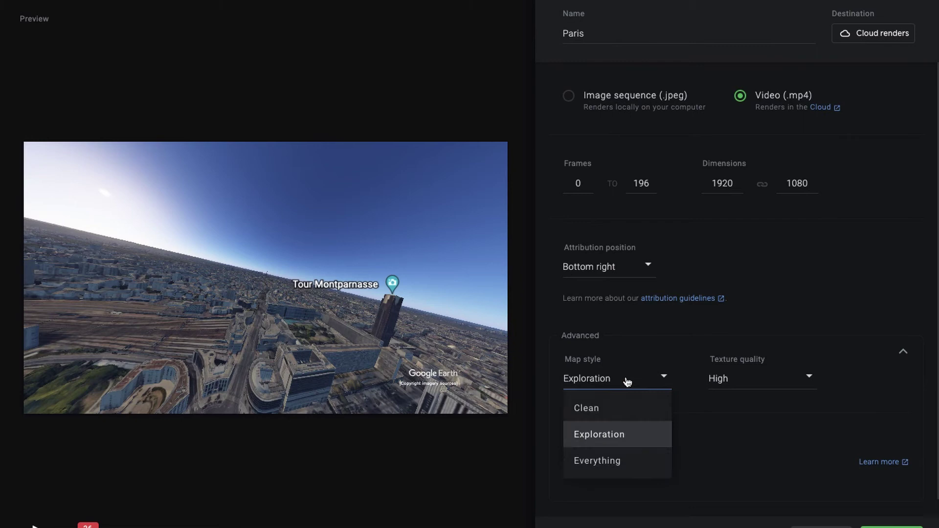
click(590, 462)
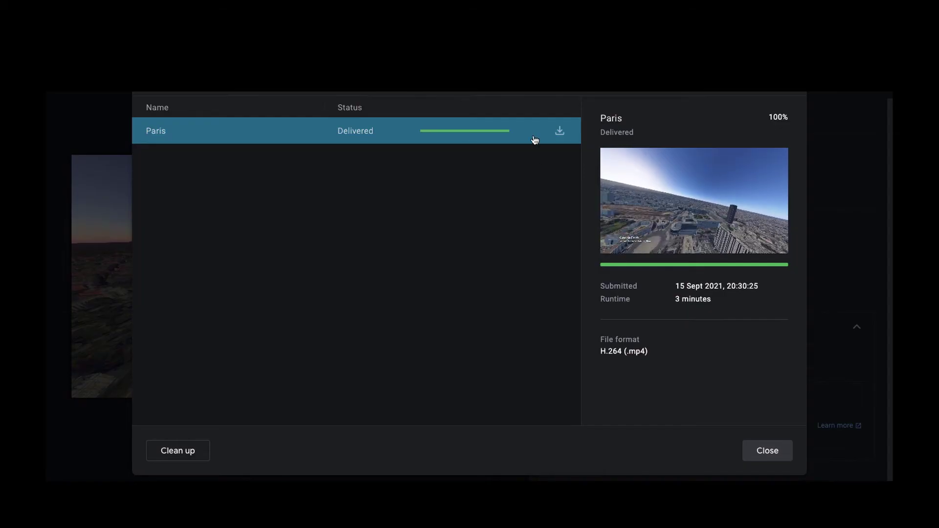